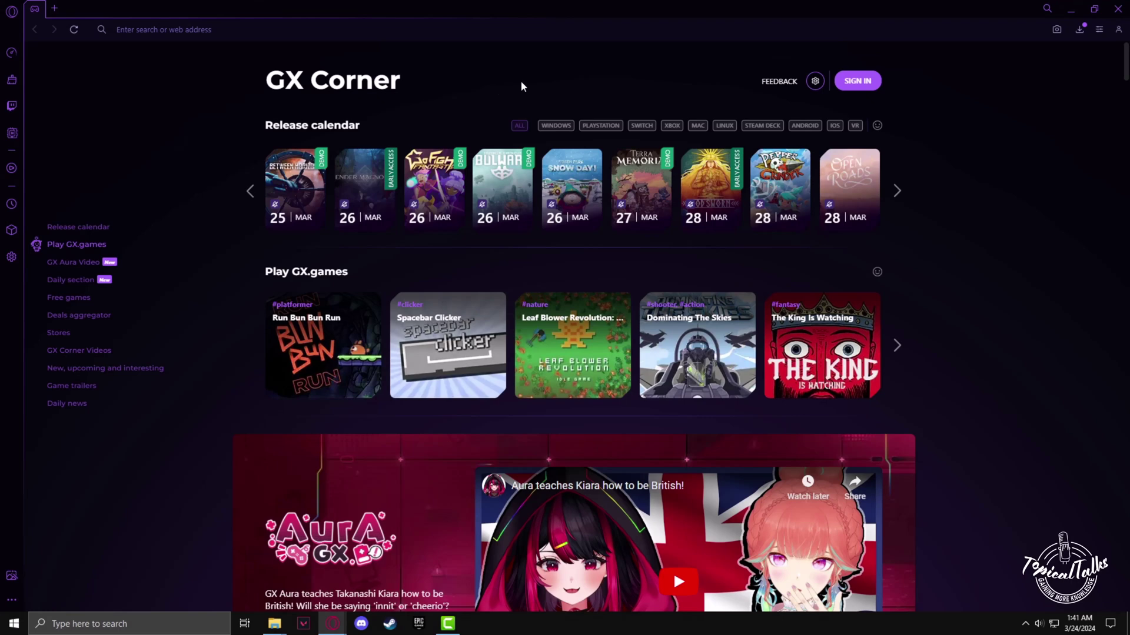
Search Google for 'roblox' from the Opera GX address bar.
{"action": "left_click", "coordinate": [212, 29]}
{"action": "type", "text": "ro"}
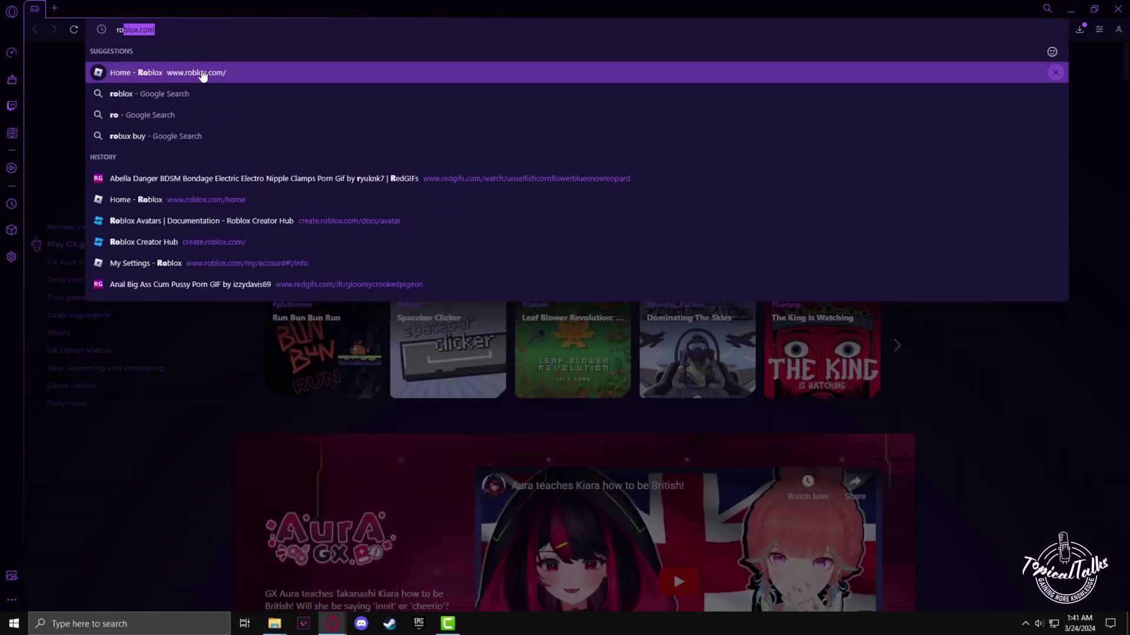
{"action": "type", "text": "blox"}
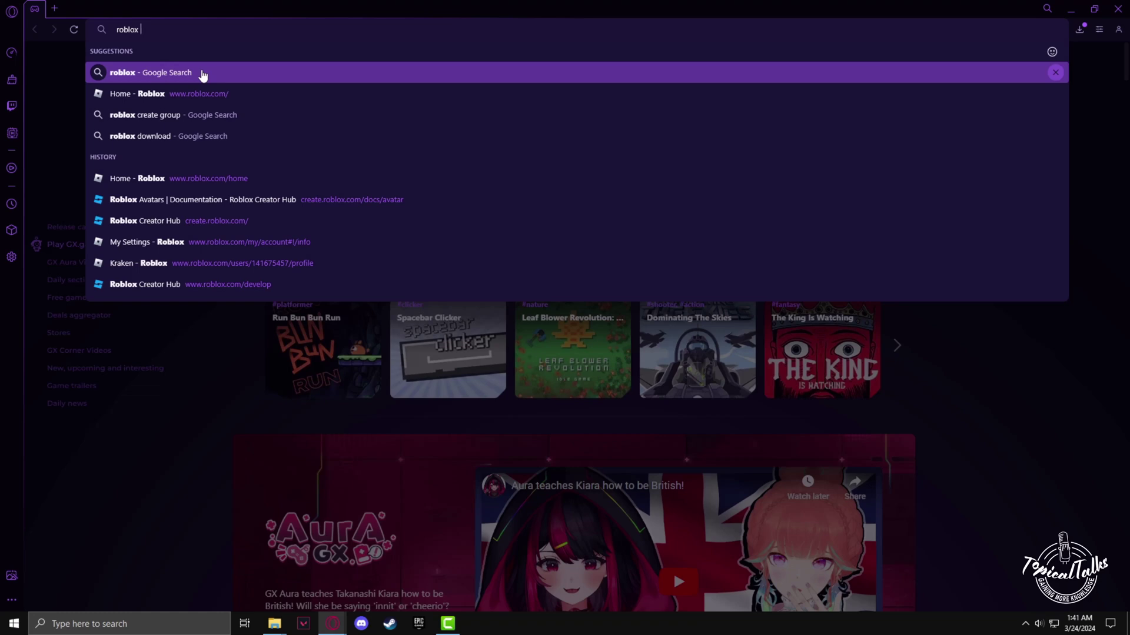
{"action": "left_click", "coordinate": [202, 74]}
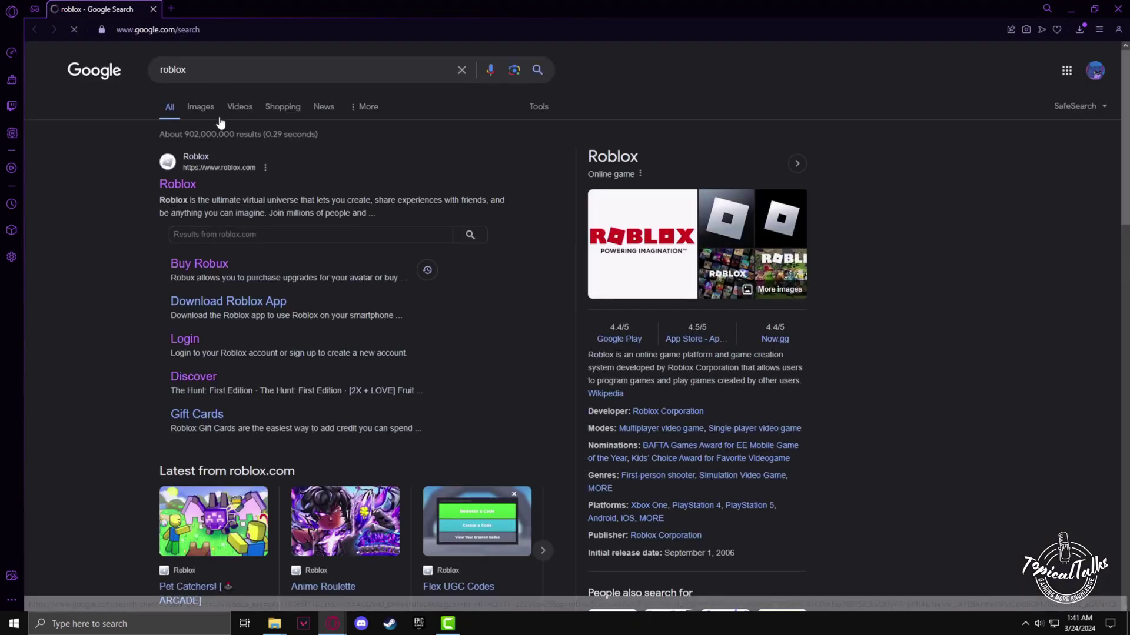
Go to roblox.com from the Google results.
{"action": "left_click", "coordinate": [184, 185]}
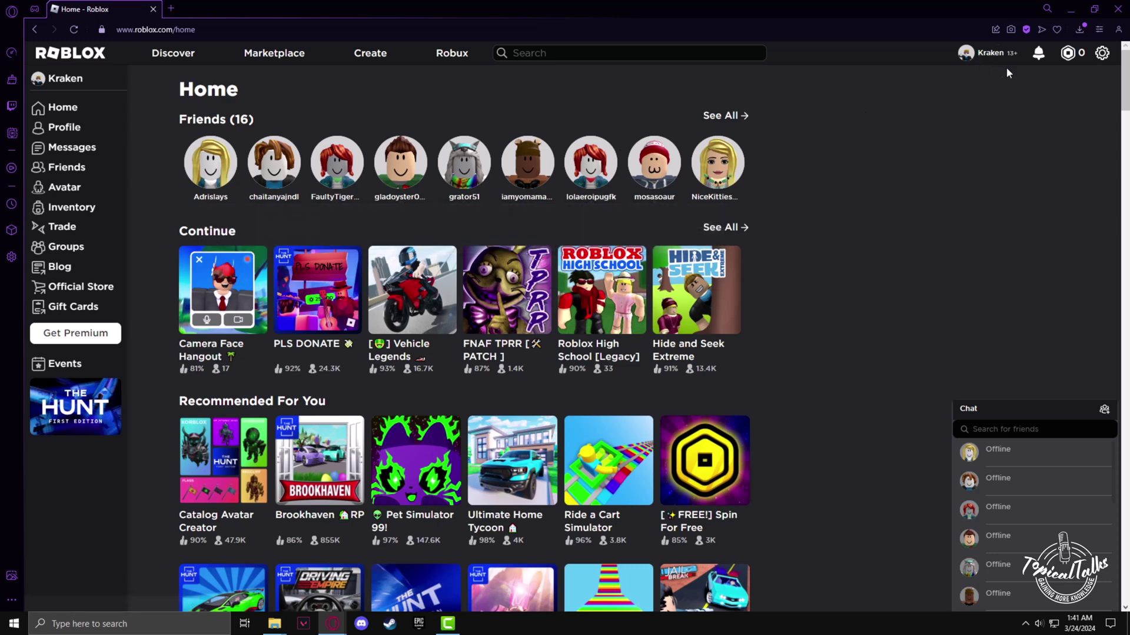
Reach My Transactions from the Robux menu to see the 30-day Robux summary.
{"action": "left_click", "coordinate": [1068, 56]}
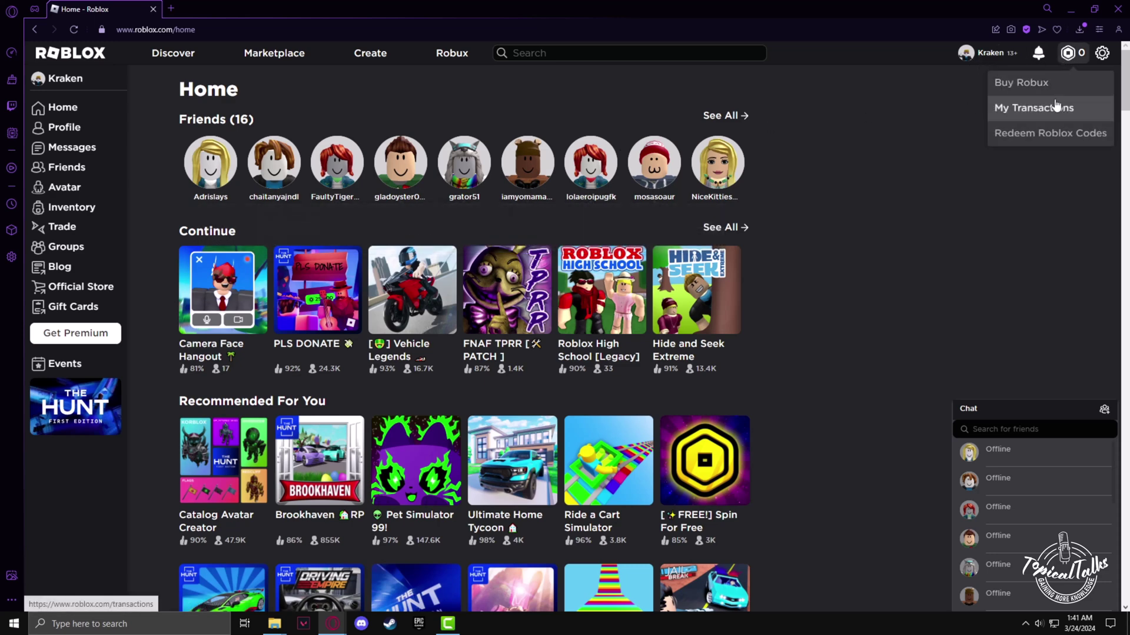
{"action": "left_click", "coordinate": [1039, 121]}
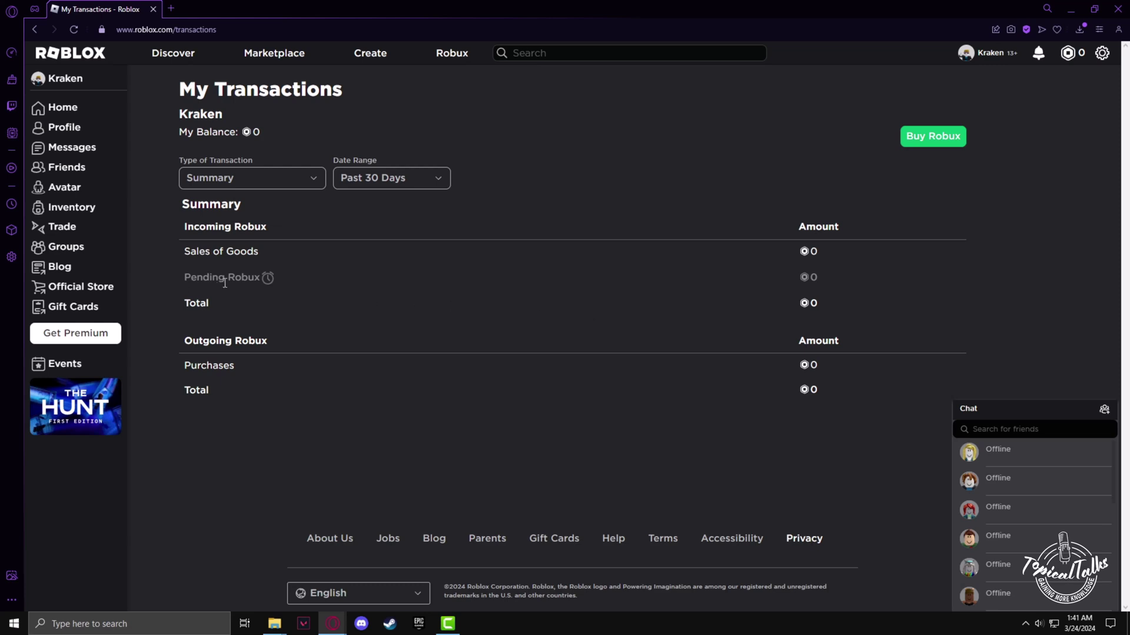
{"action": "left_click", "coordinate": [552, 302]}
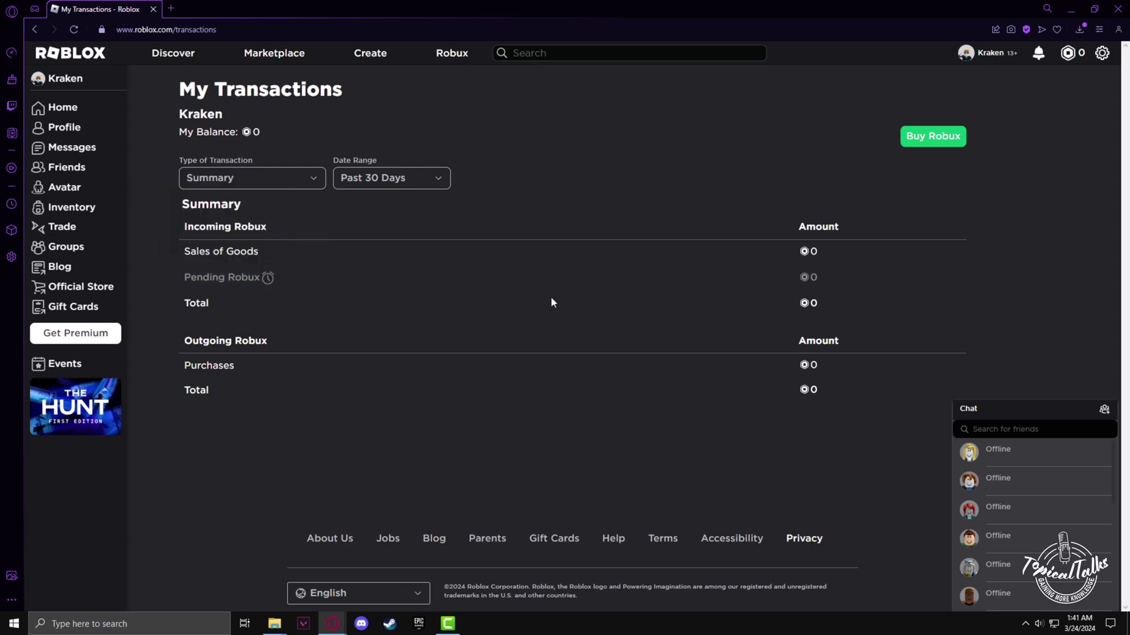